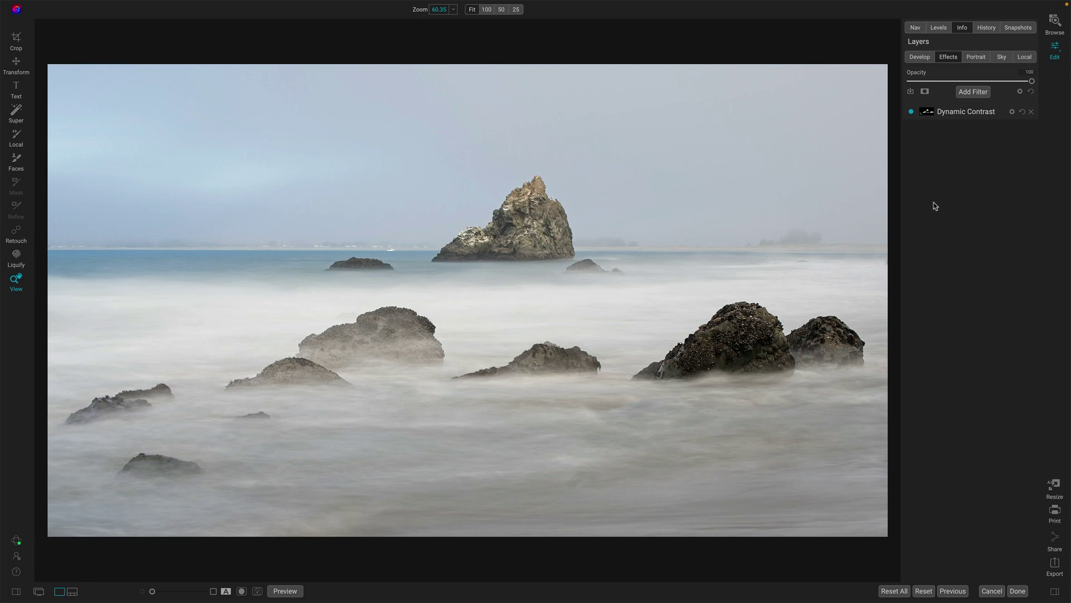
Preview Dynamic Contrast's Natural Ground AI mask, hide it again, and collapse the filter settings
left_click(929, 116)
left_click(927, 113)
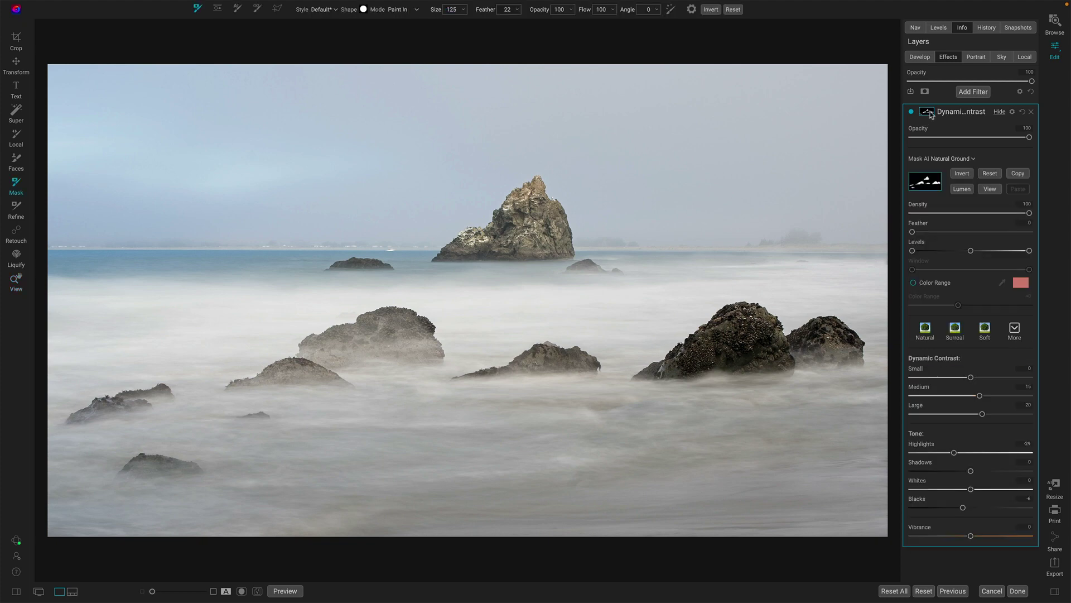
left_click(989, 189)
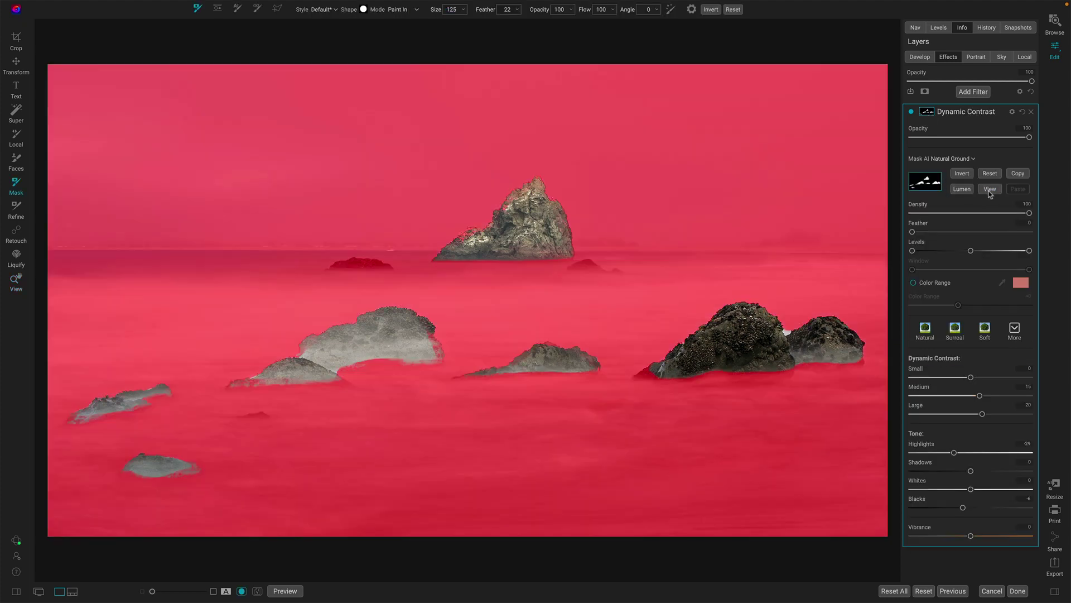
left_click(990, 193)
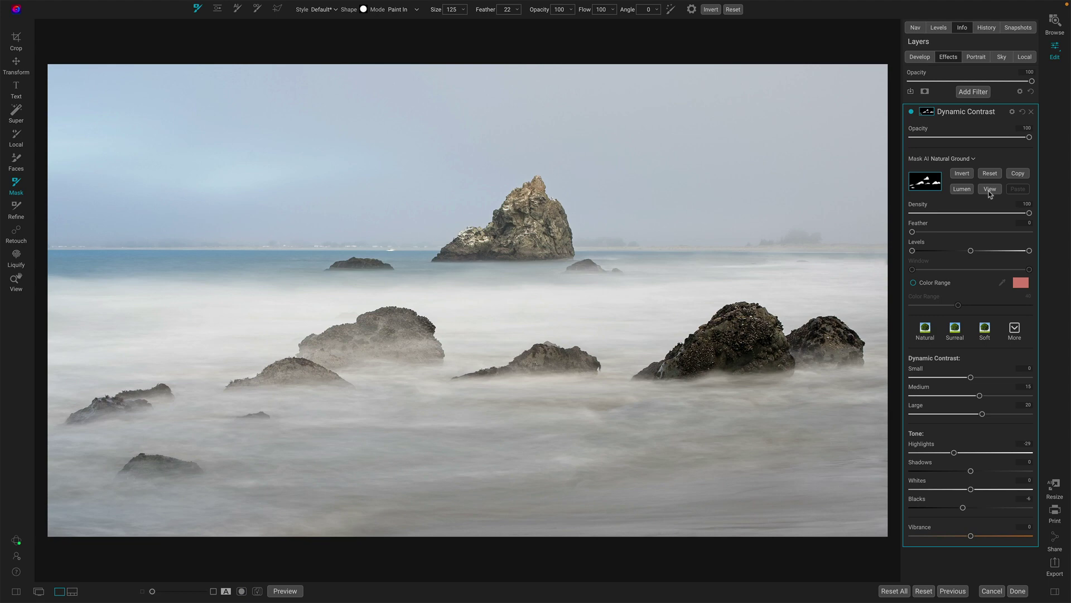
left_click(975, 114)
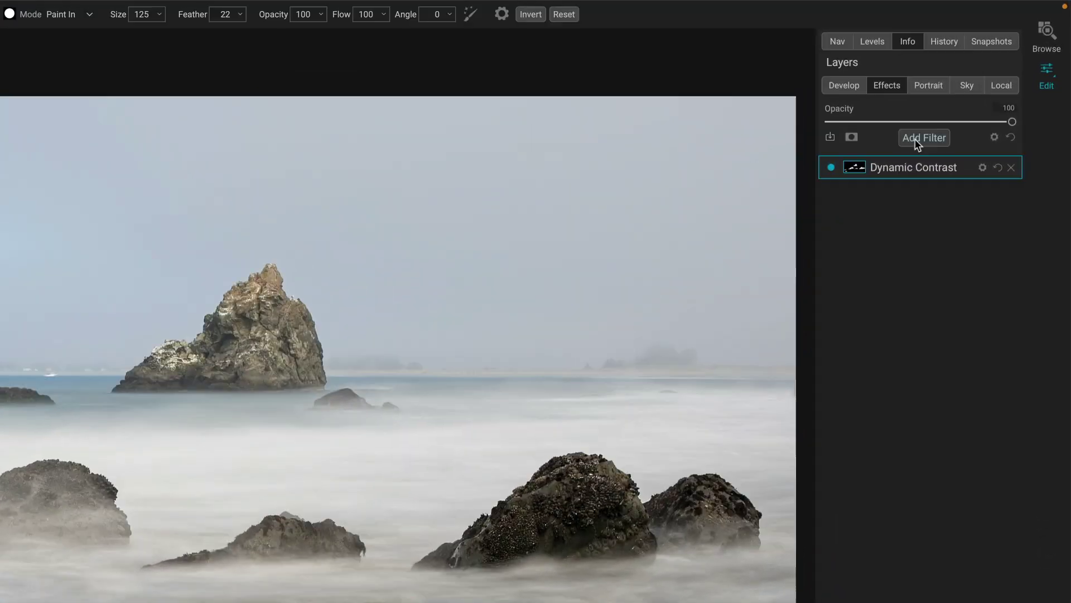
Add a Curves filter layer above Dynamic Contrast from the Filters list
left_click(973, 92)
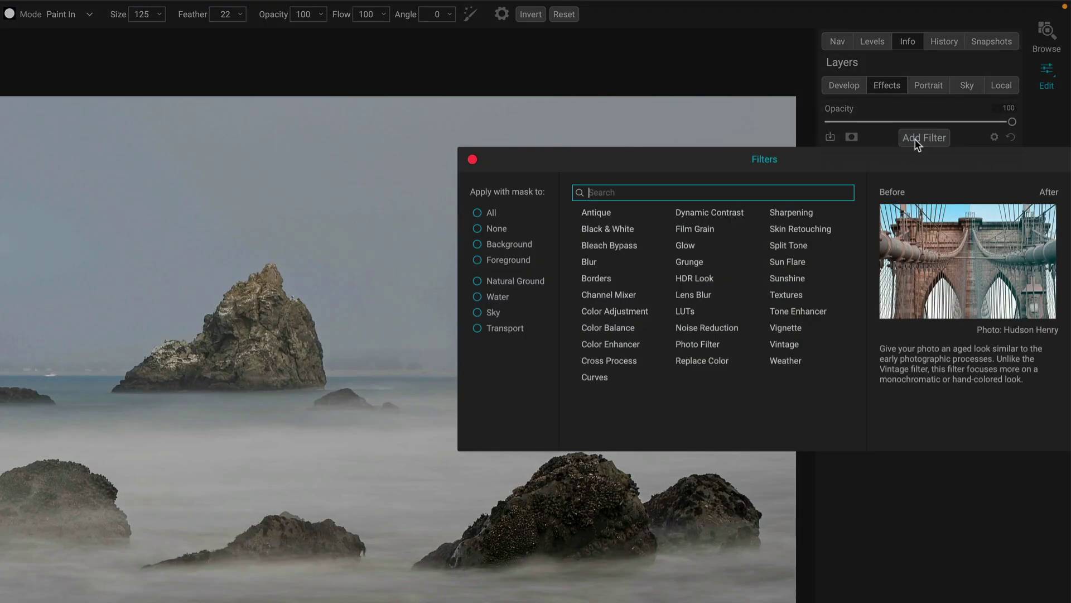
left_click(595, 377)
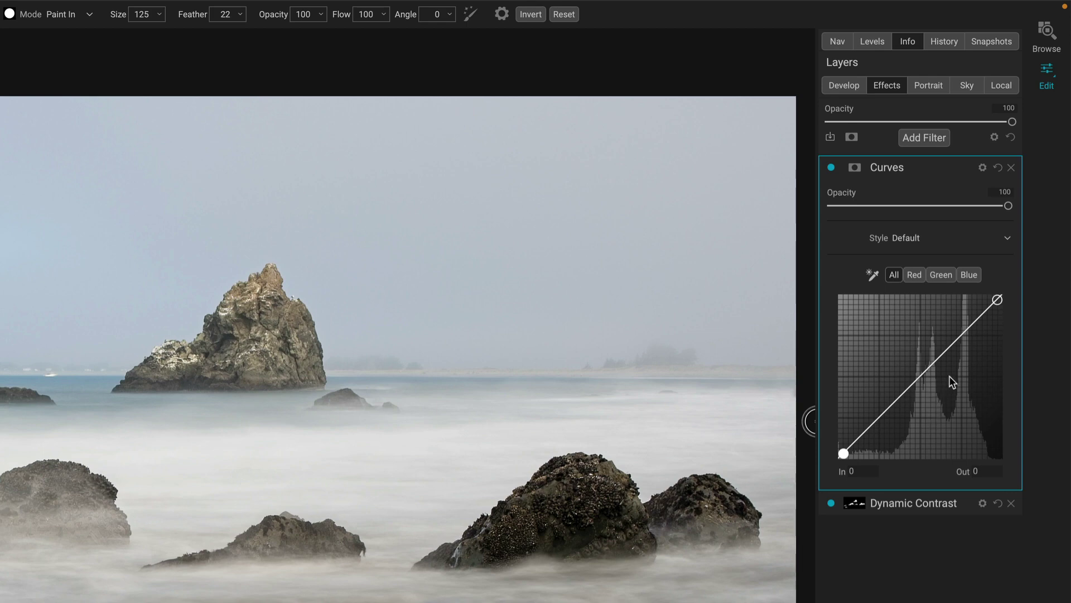
Try brightening the surf with a sampled curve point, then reset the curve to straight
left_click(872, 277)
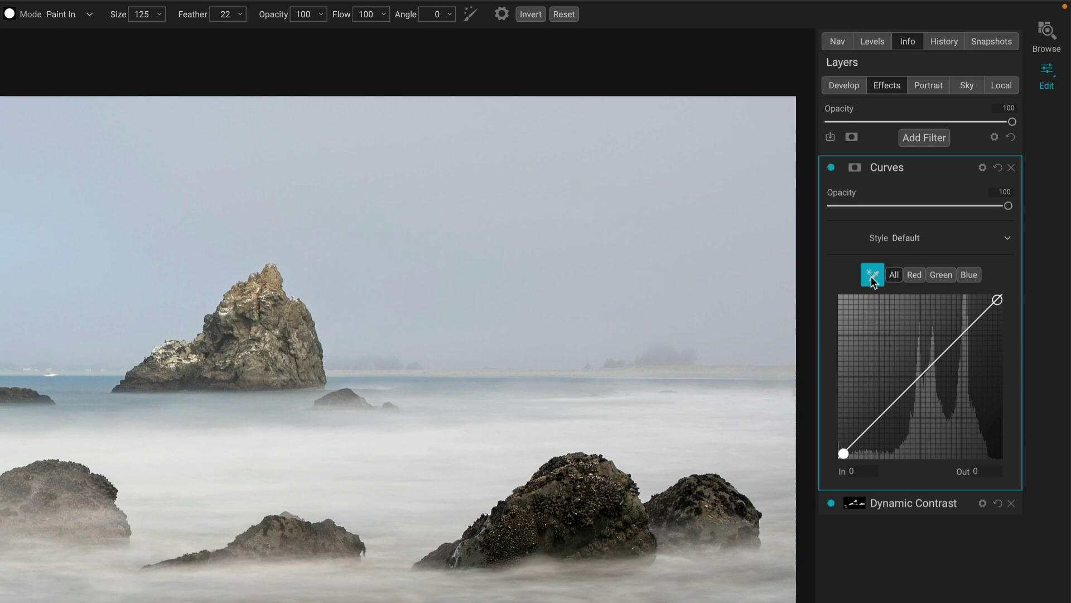
left_click(873, 279)
left_click(170, 513)
left_click_drag(176, 520, 160, 383)
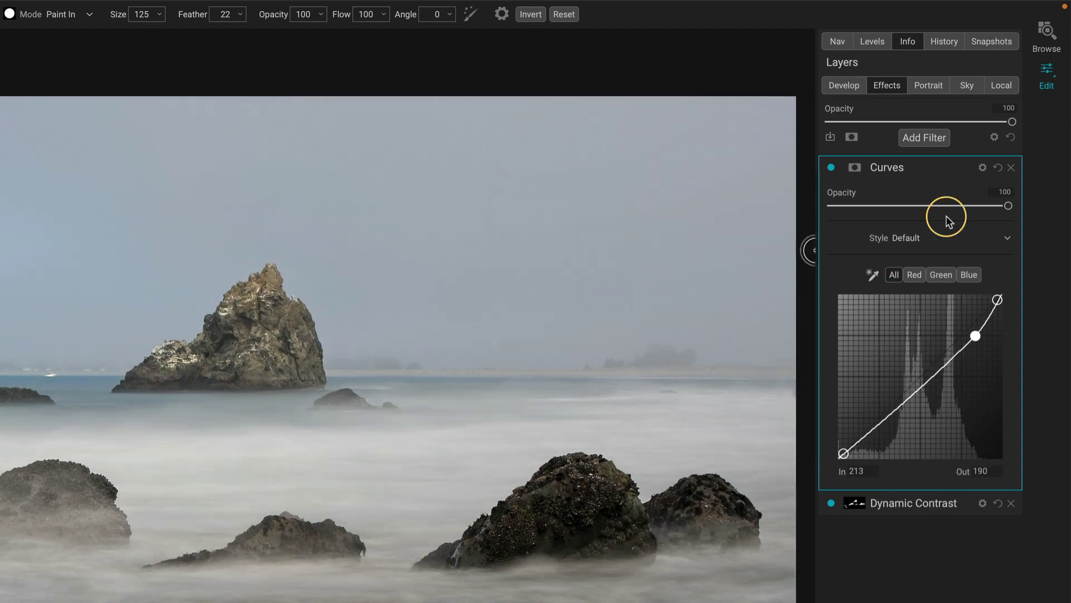
left_click(998, 166)
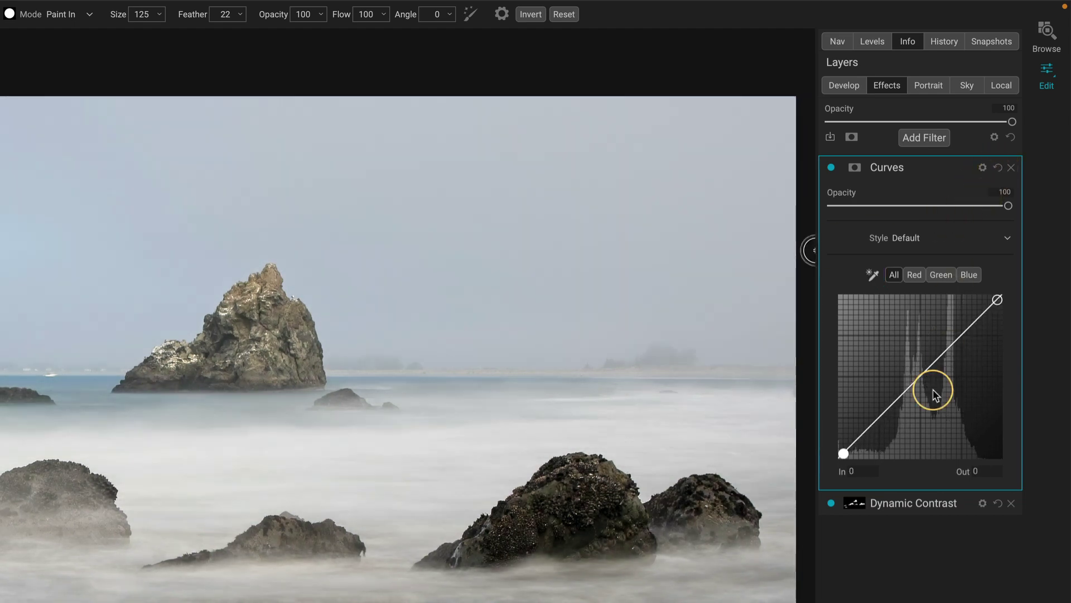
Darken the dark rock tones slightly and lift the surf highlights from 215 to 218
left_click(872, 273)
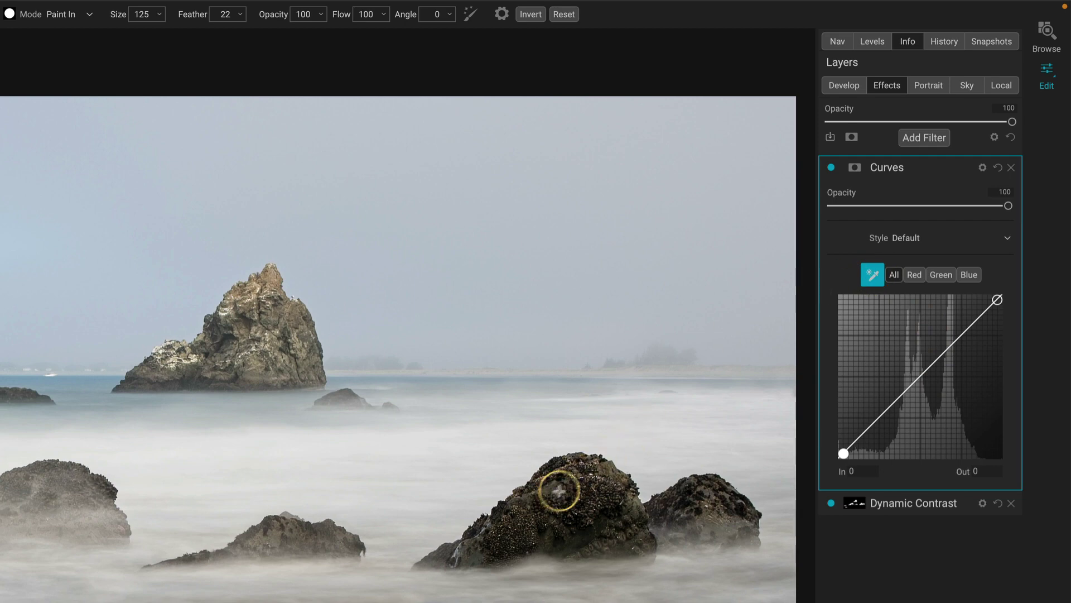
left_click_drag(538, 507, 538, 540)
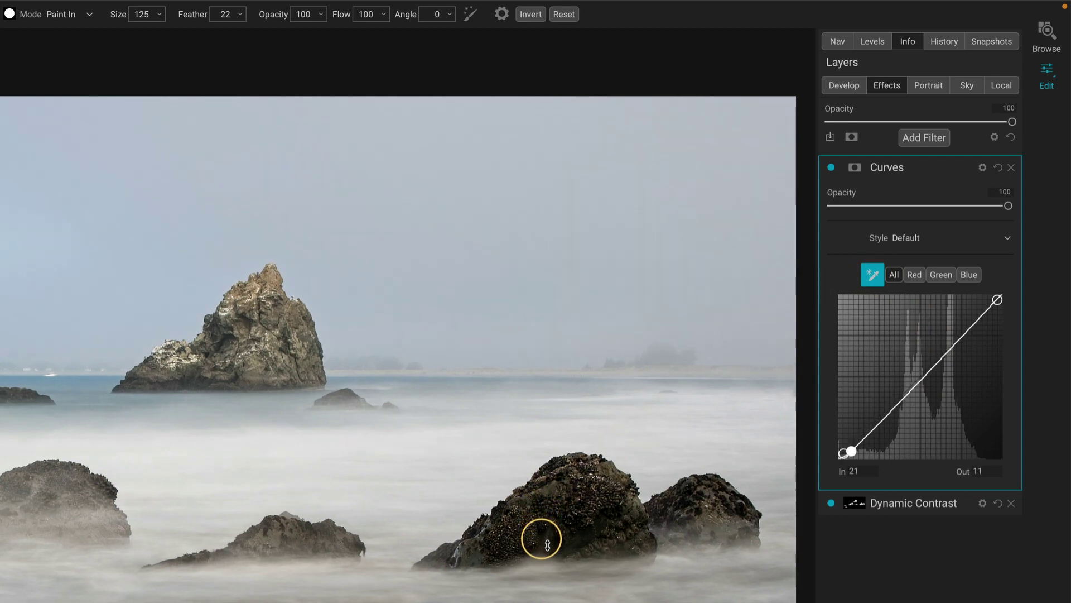
left_click(874, 274)
left_click(501, 481)
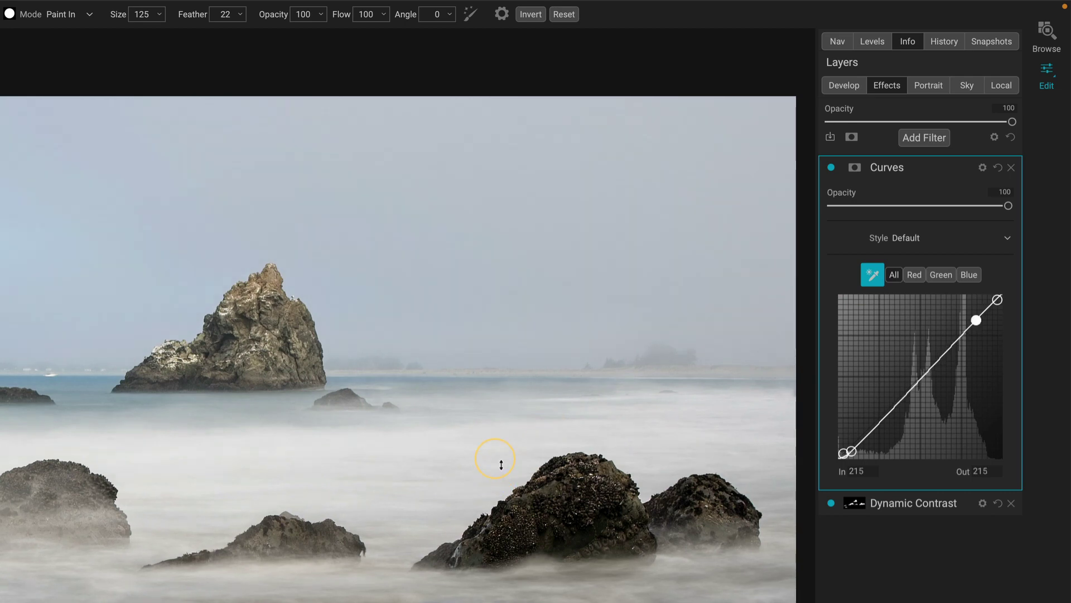
left_click_drag(500, 434, 501, 414)
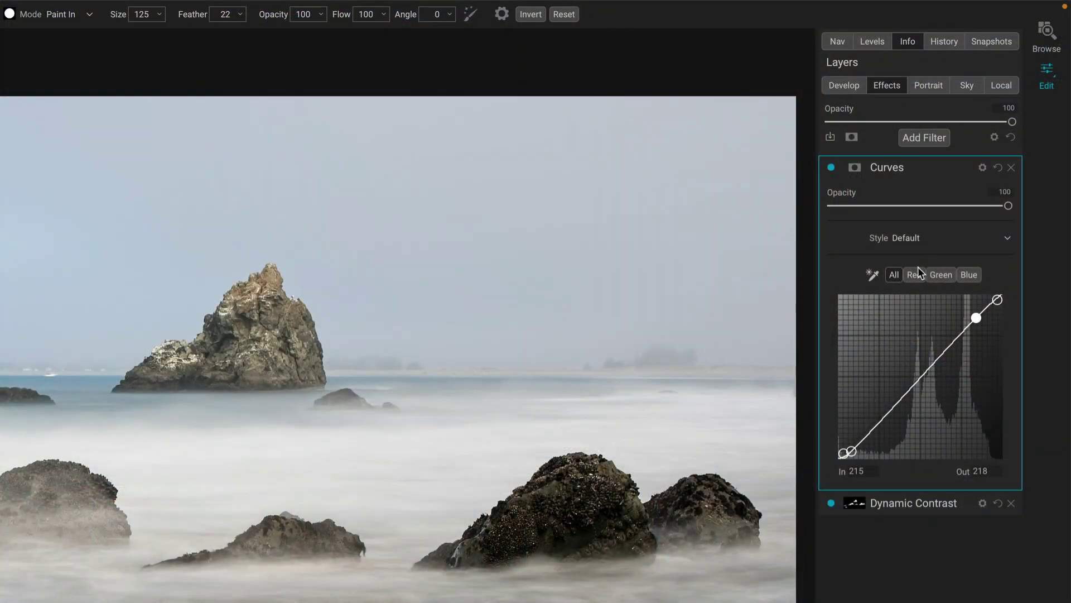
Inspect the Red, Green and Blue channel curves, then return to the combined curve
left_click(916, 275)
left_click(940, 275)
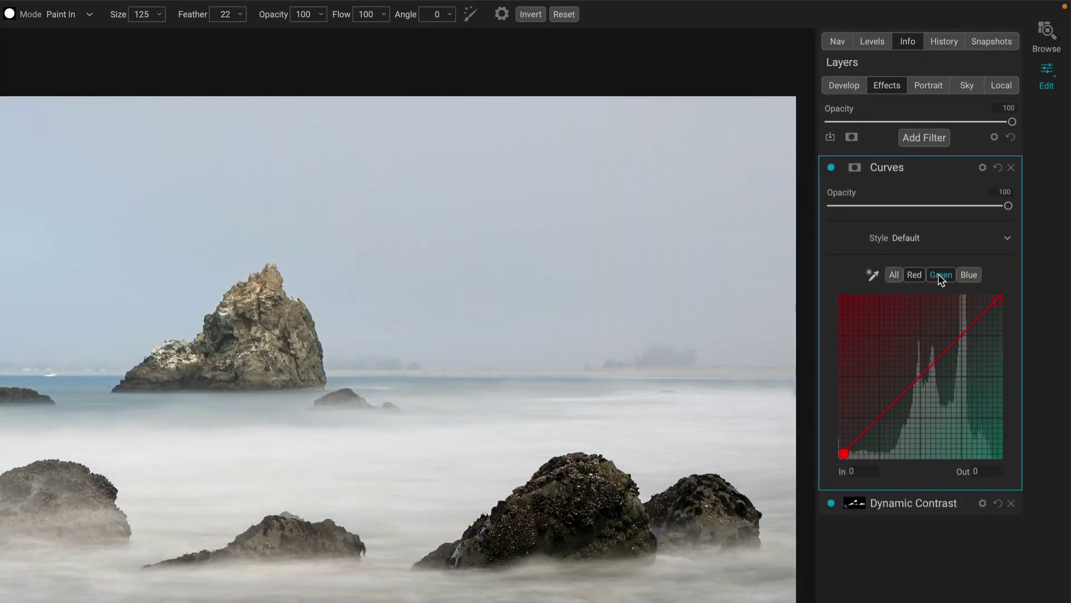
left_click(972, 276)
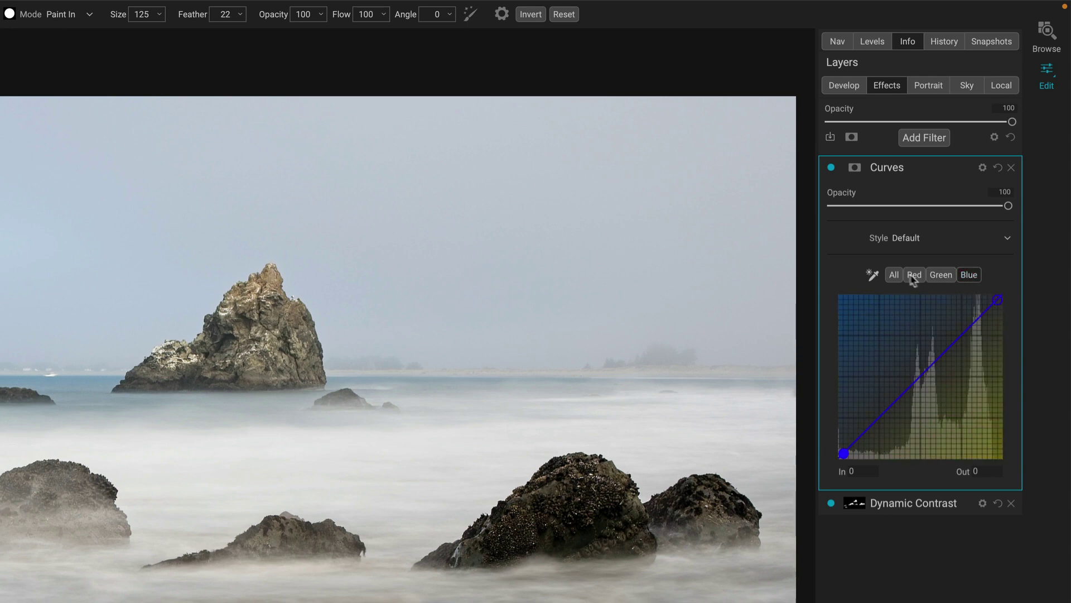
left_click(892, 274)
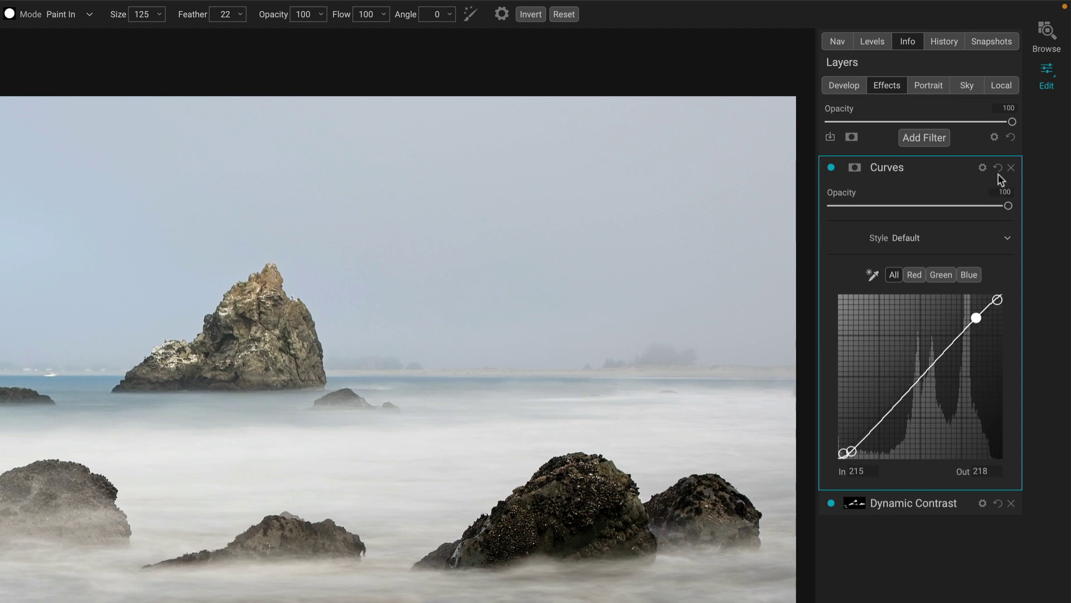
Remove the highlight point and add new shadow, midtone and highlight points to the curve
right_click(976, 318)
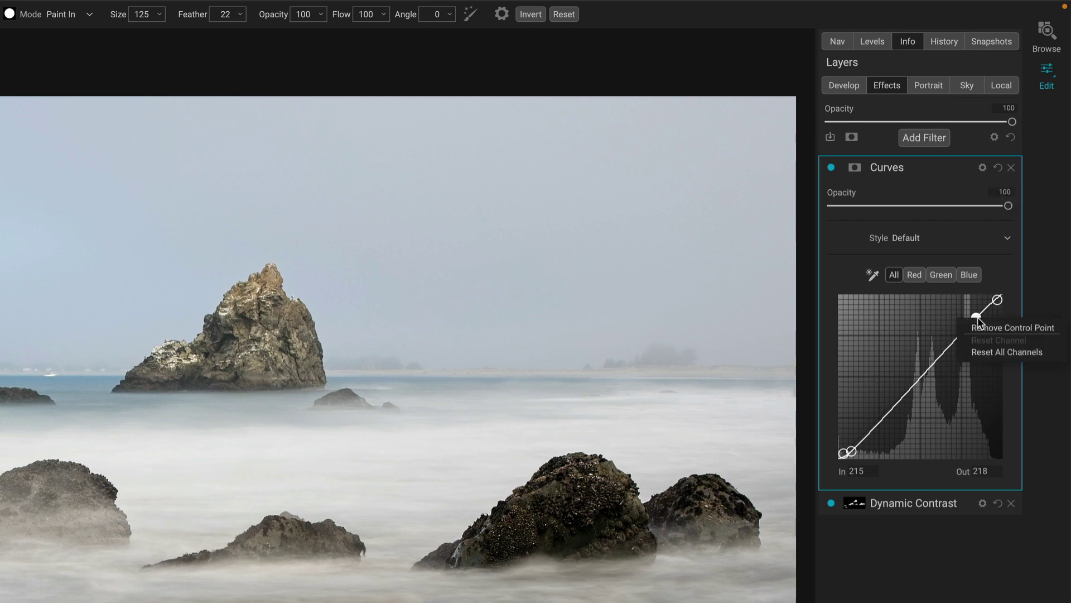
left_click(1011, 328)
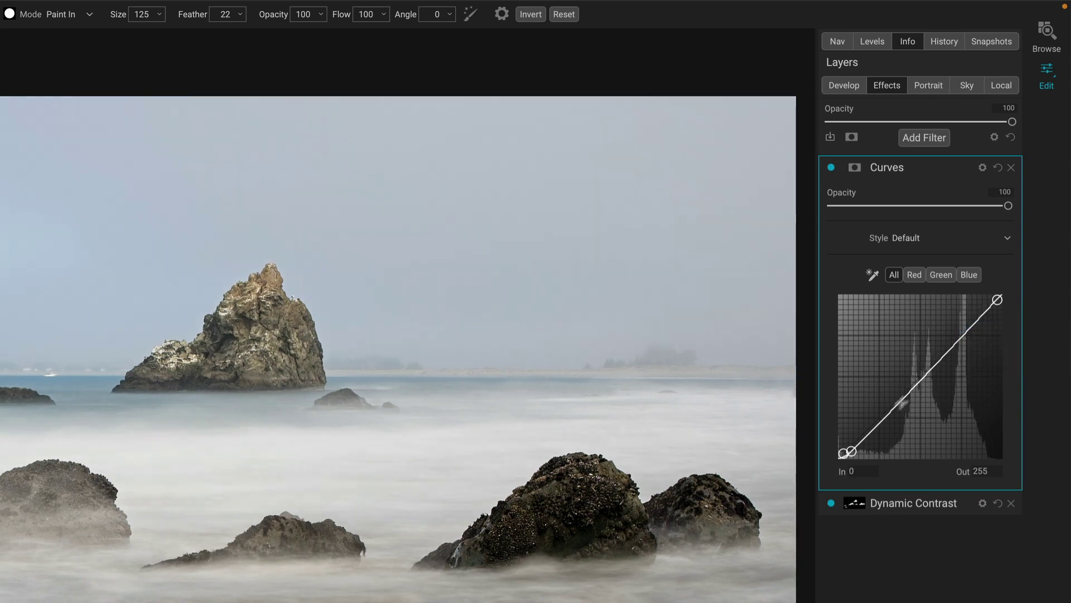
left_click_drag(852, 451, 873, 431)
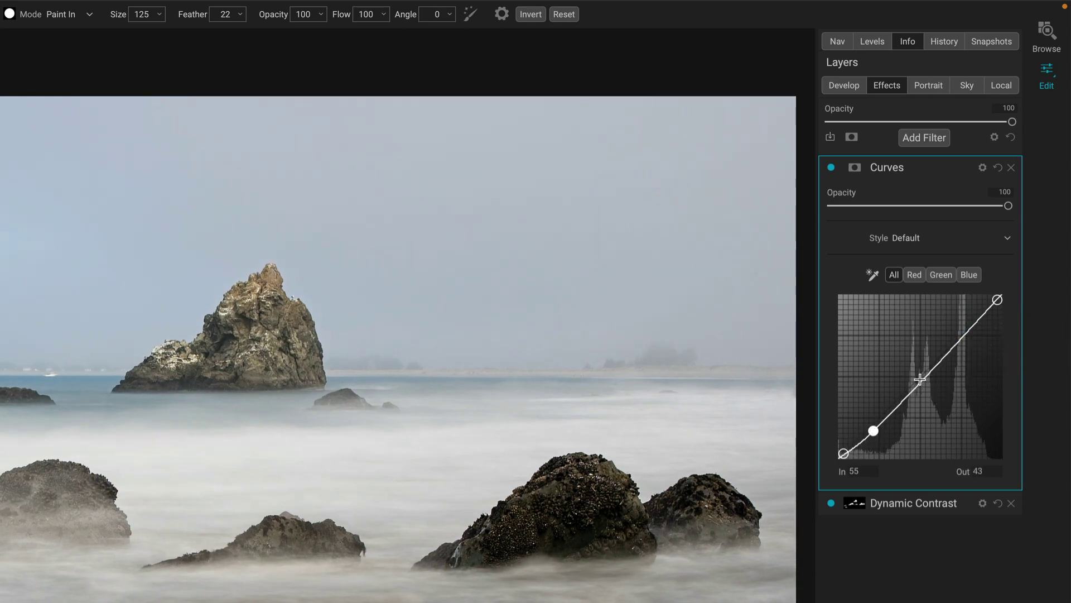
left_click_drag(920, 384, 917, 364)
left_click_drag(957, 326, 970, 345)
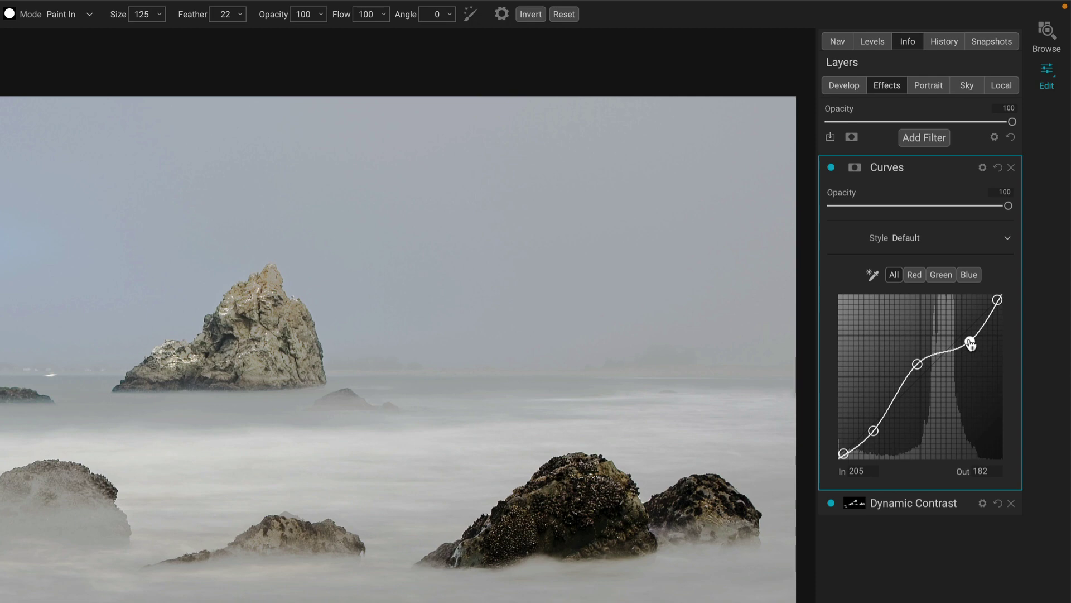
Remove the upper point, add one pulled to 207, and delete the In 123 point
right_click(971, 345)
left_click(977, 350)
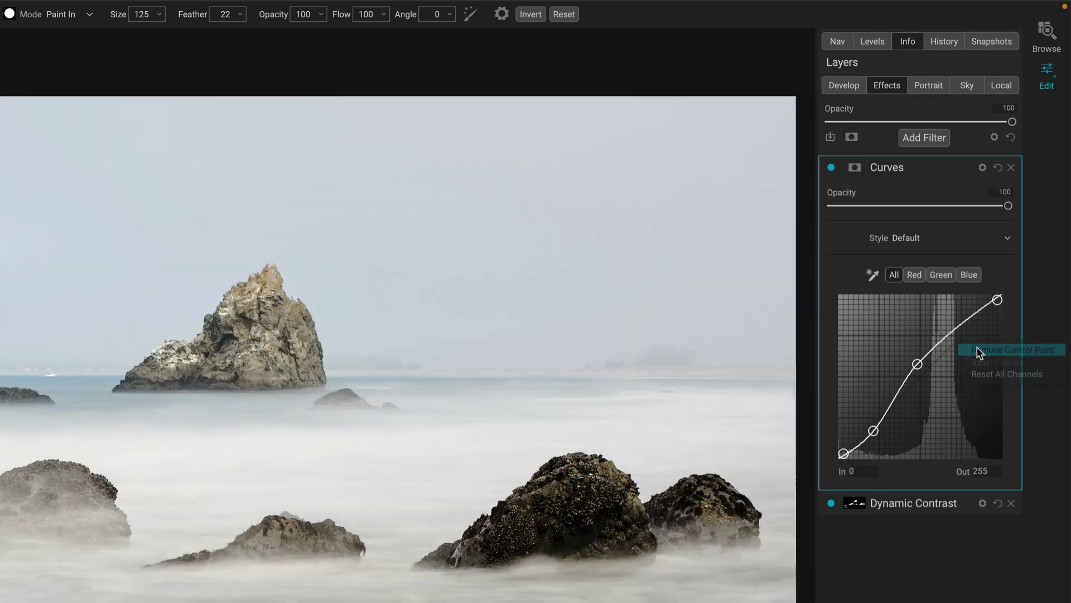
left_click_drag(967, 317, 971, 325)
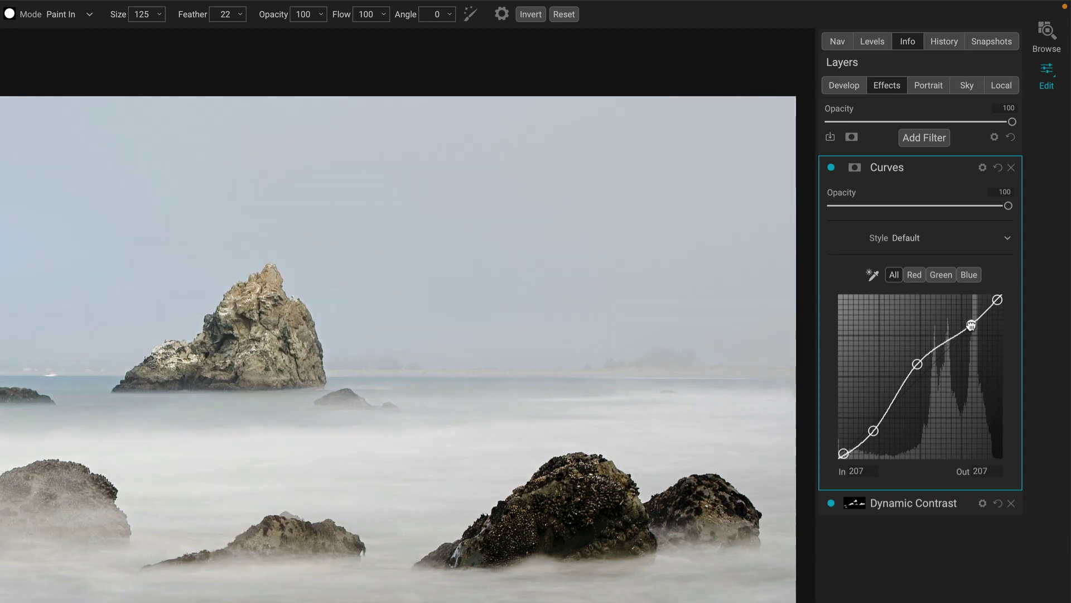
left_click(917, 366)
right_click(917, 366)
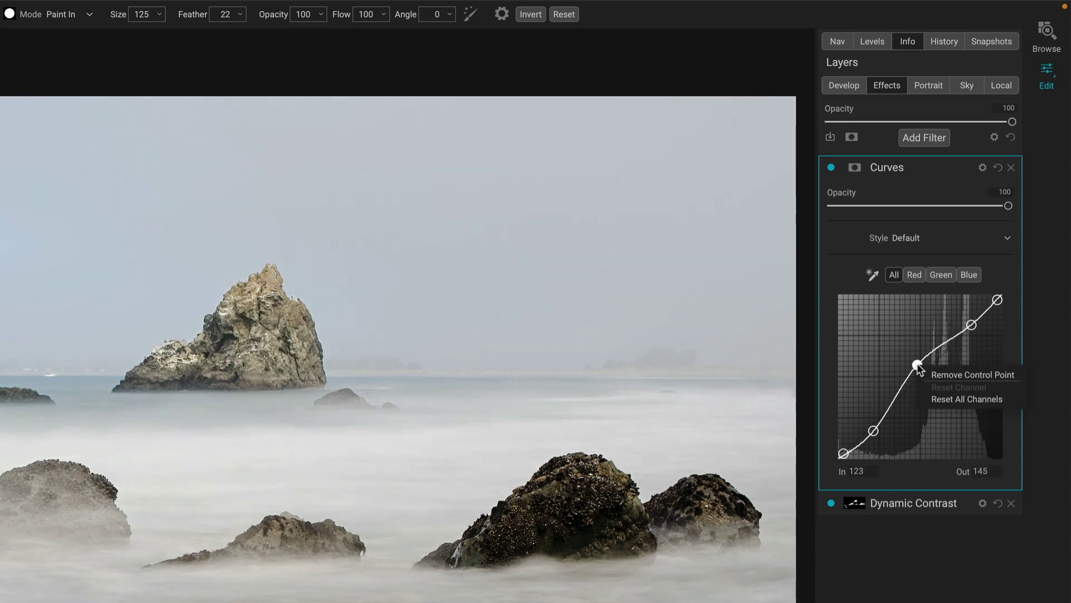
left_click(935, 374)
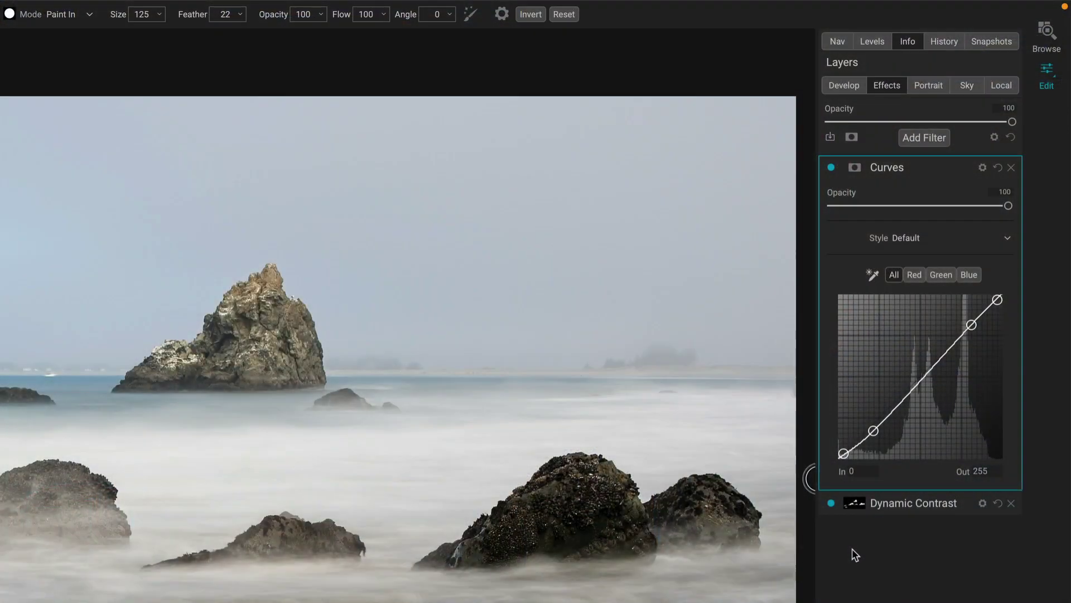
Reset the Curves to a straight line and enable sampling tones from the photo
left_click(998, 168)
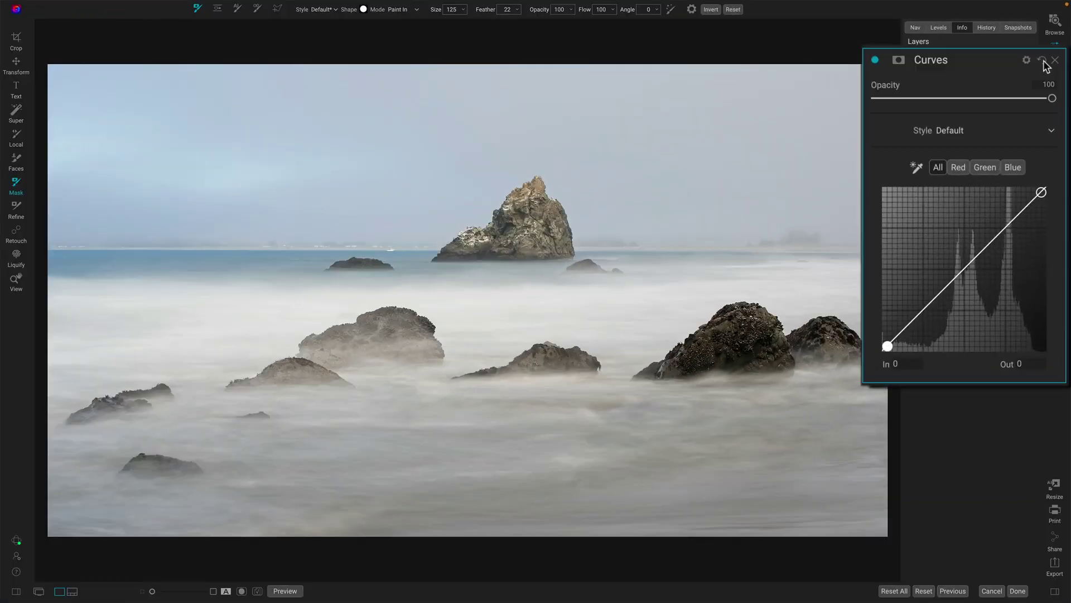
left_click(916, 167)
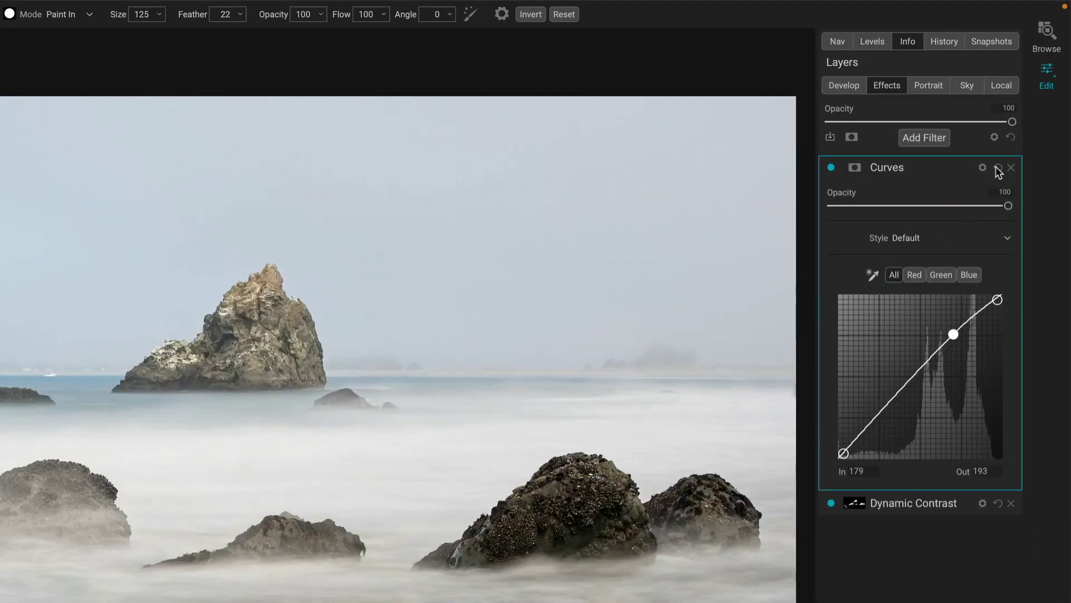
Reset the curve, sample points from rock and mist tones, and raise the In 180 point
left_click(998, 168)
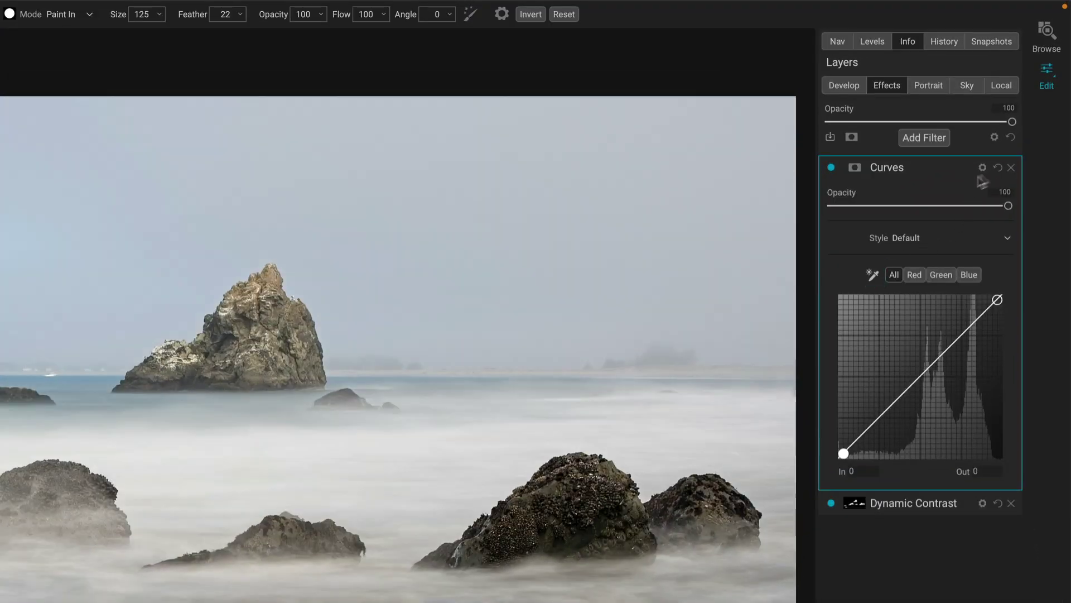
left_click(872, 275)
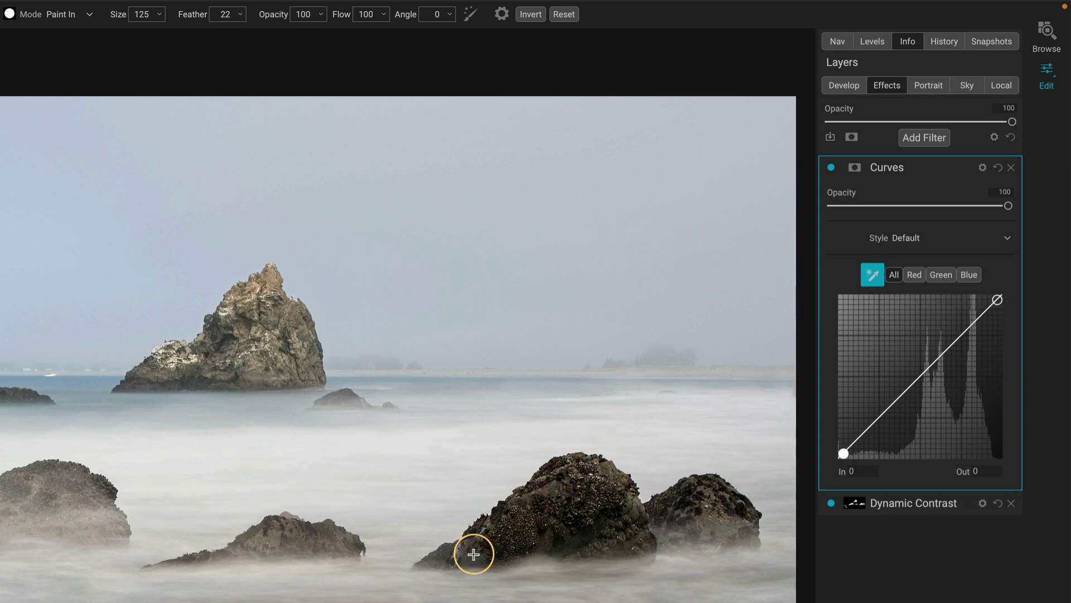
left_click(474, 554)
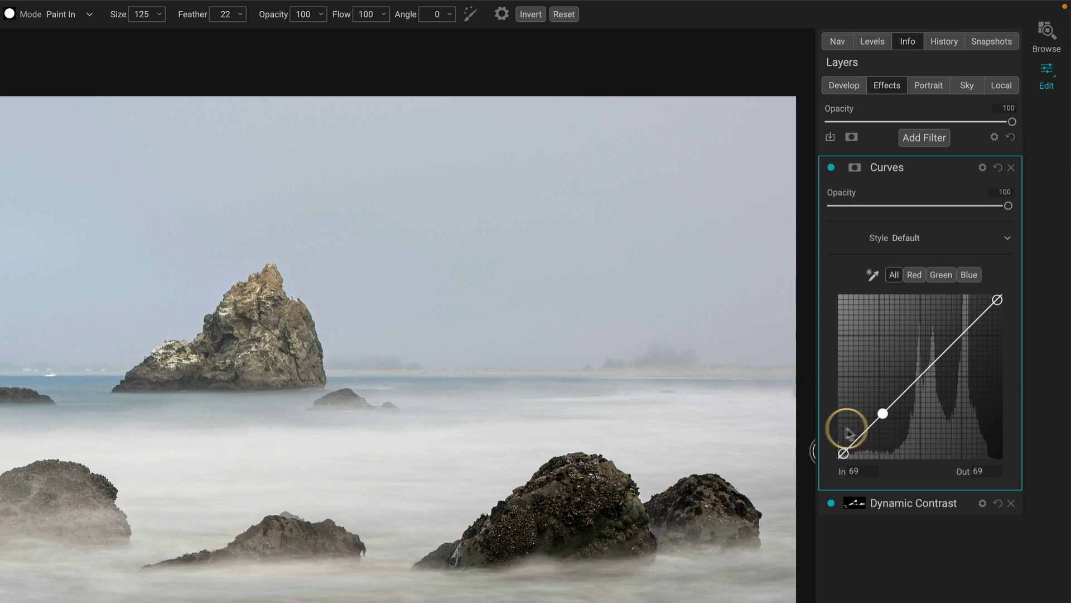
left_click(871, 274)
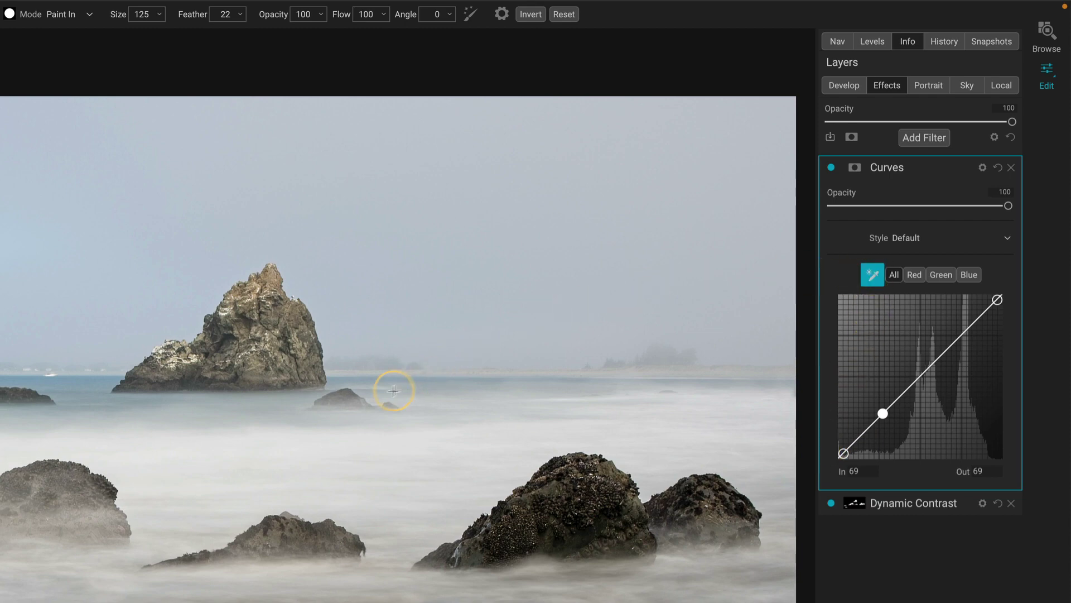
left_click(374, 436)
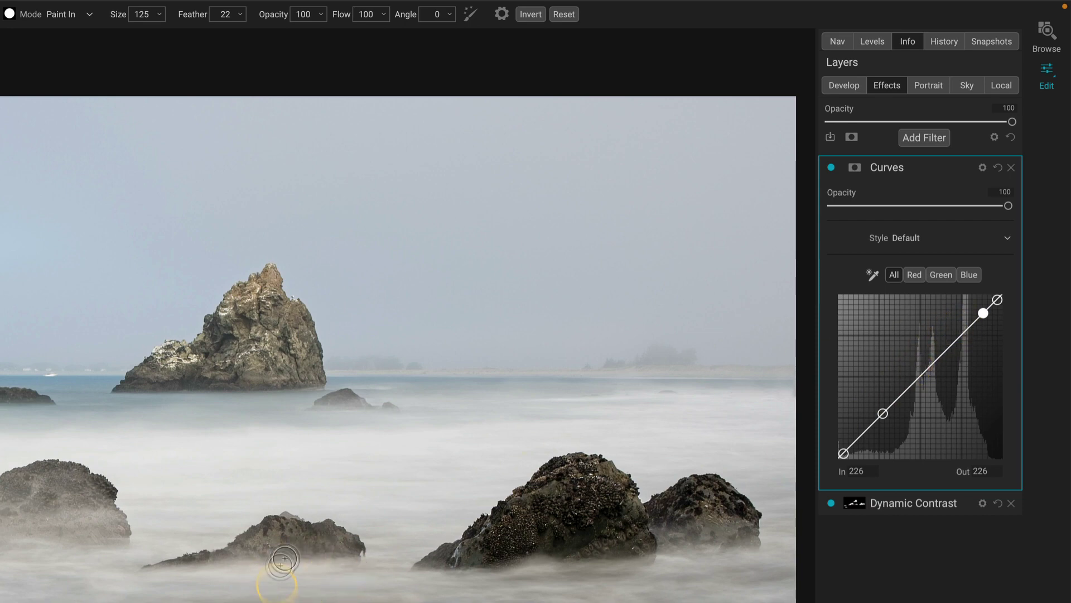
left_click(874, 274)
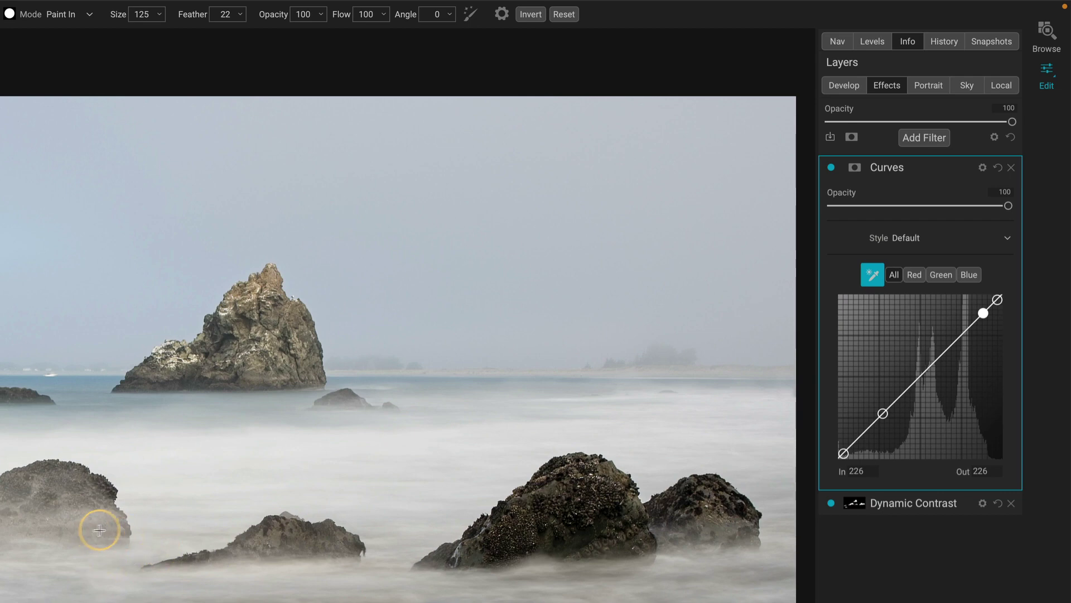
left_click(95, 532)
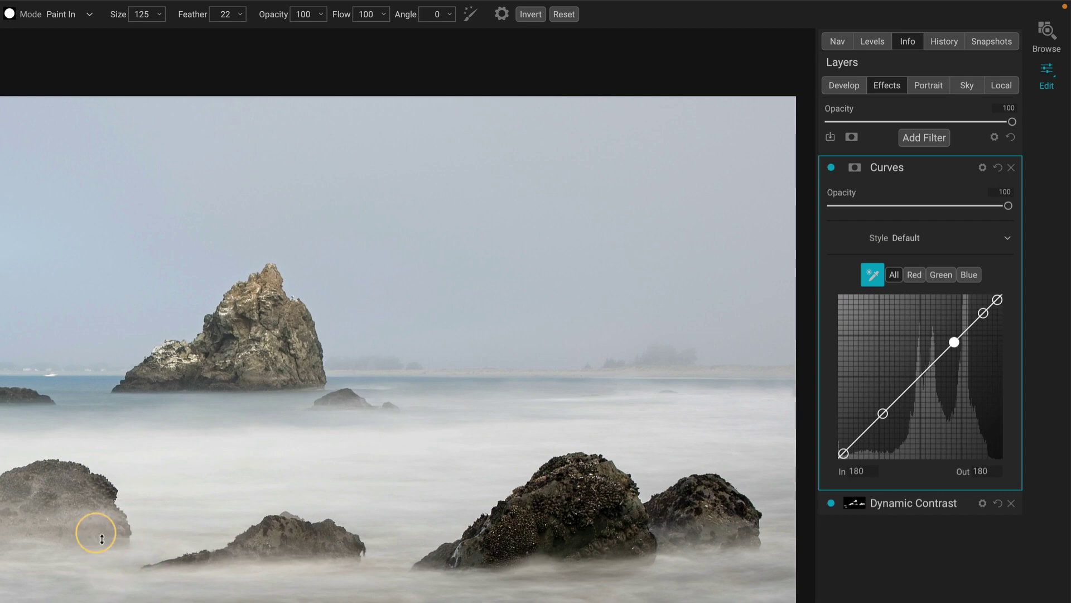
mouse_move(102, 538)
left_mouse_down()
mouse_move(101, 480)
mouse_move(91, 471)
mouse_move(96, 502)
left_mouse_up()
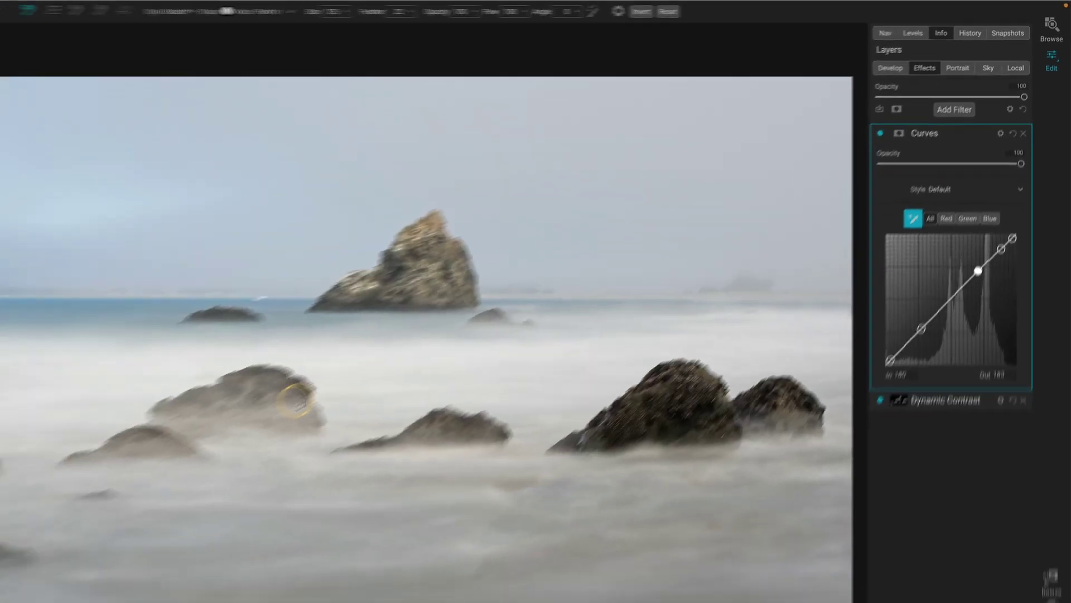
Fine-tune the upper curve point at In 179, undoing a stray move, and raise Out to 188
left_click_drag(296, 400, 294, 387)
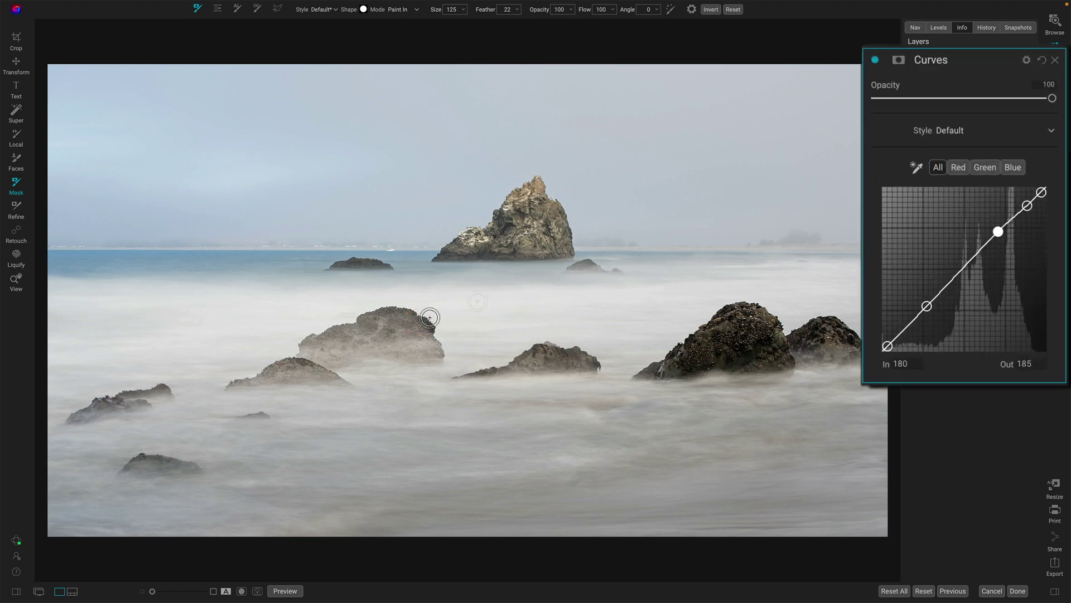
left_click_drag(998, 232, 994, 222)
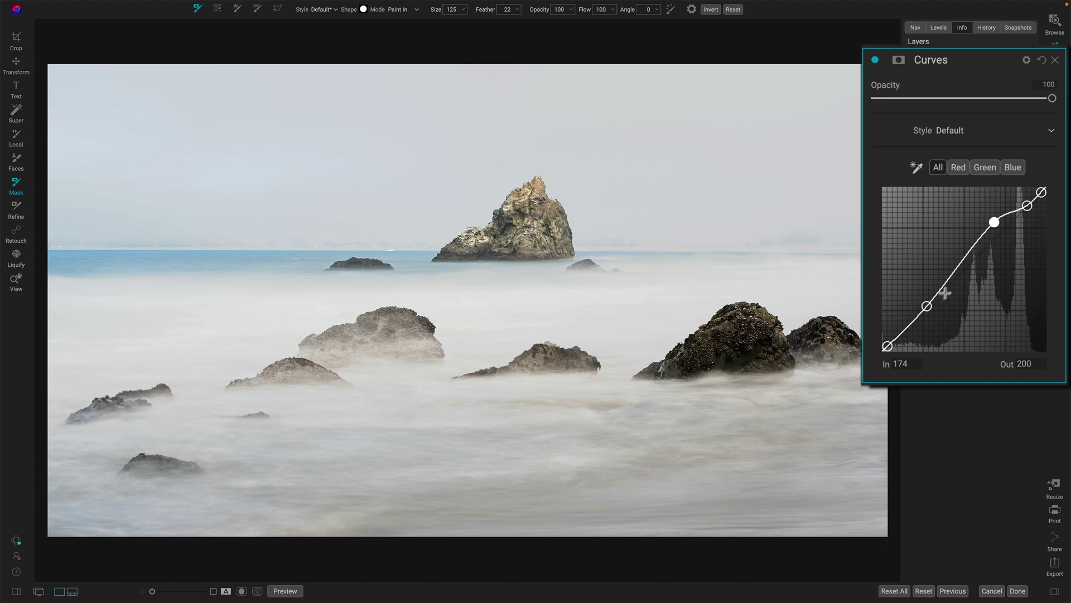
left_click_drag(928, 307, 930, 313)
key("ctrl+z")
left_click_drag(994, 223, 997, 234)
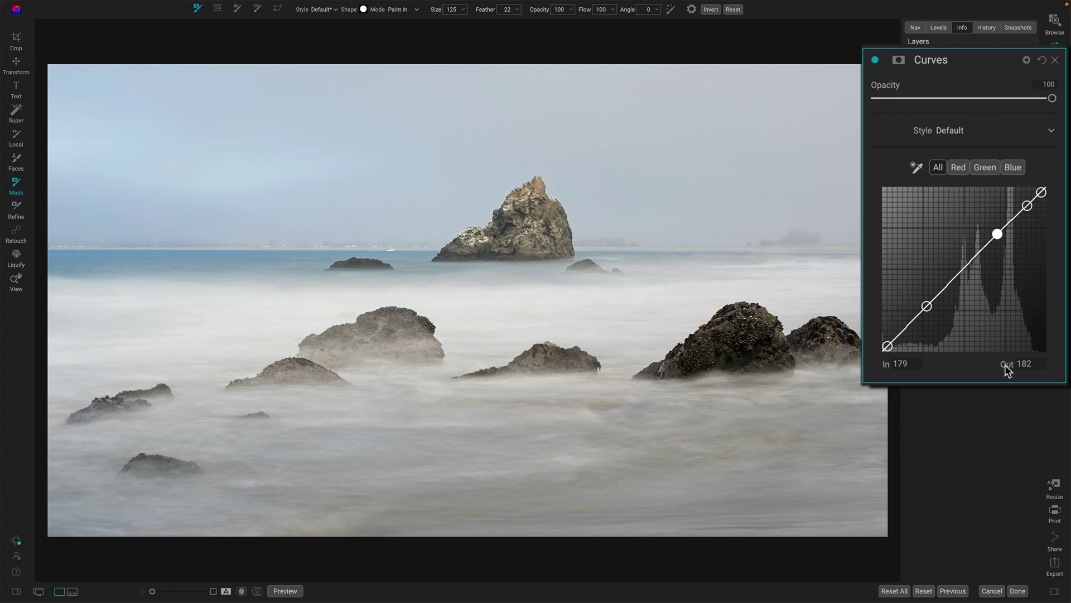
double_click(1025, 364)
key("Right")
key("Up")
key("Up")
key("Up")
key("Up")
key("Up")
Toggle the Curves layer off, on and off again for a before/after comparison
left_click(876, 60)
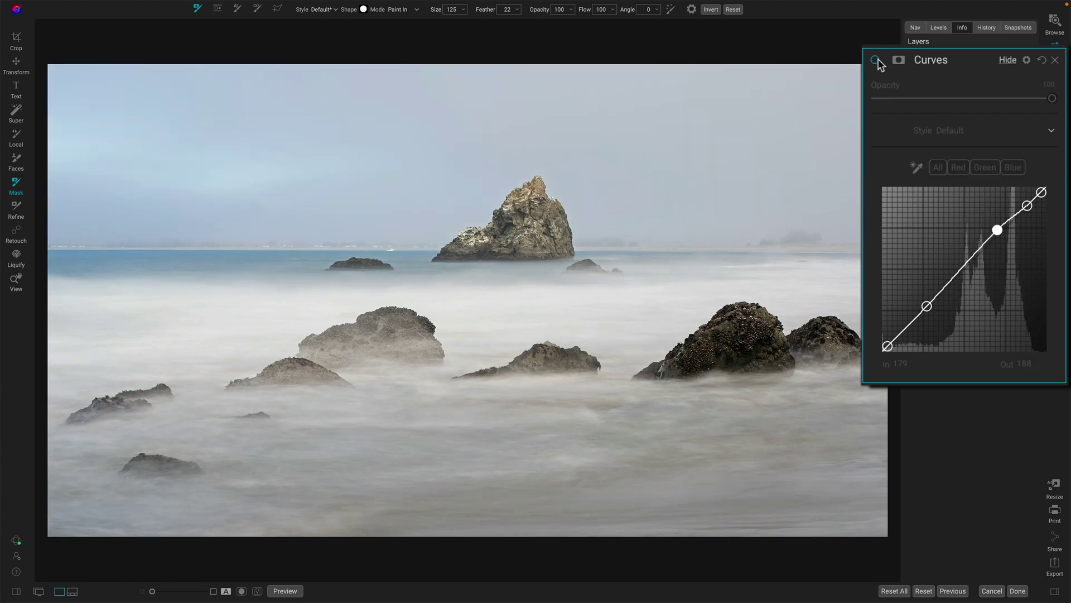
left_click(876, 59)
left_click(875, 59)
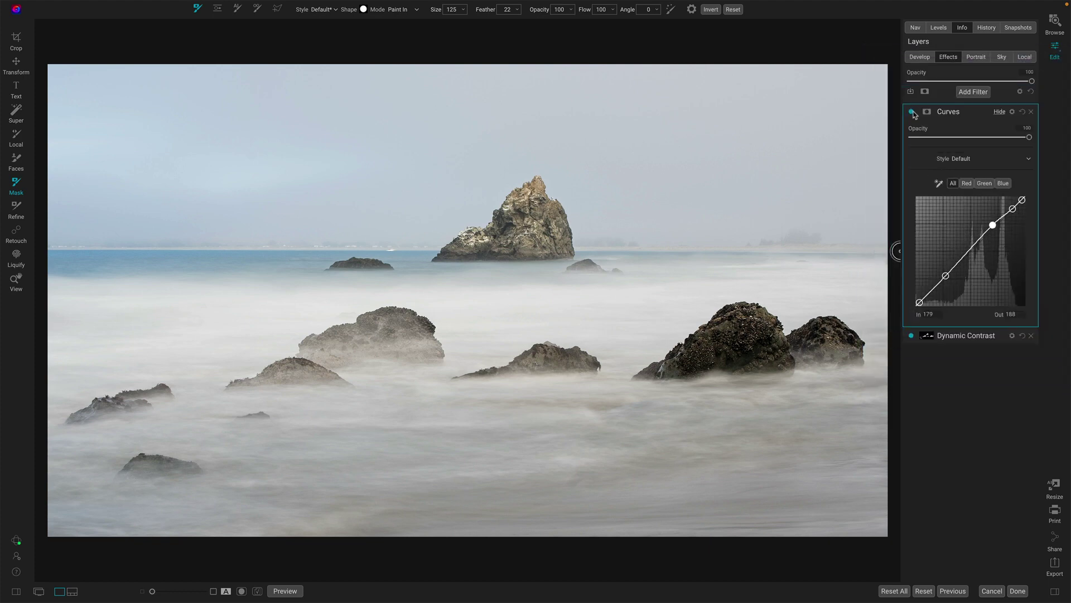